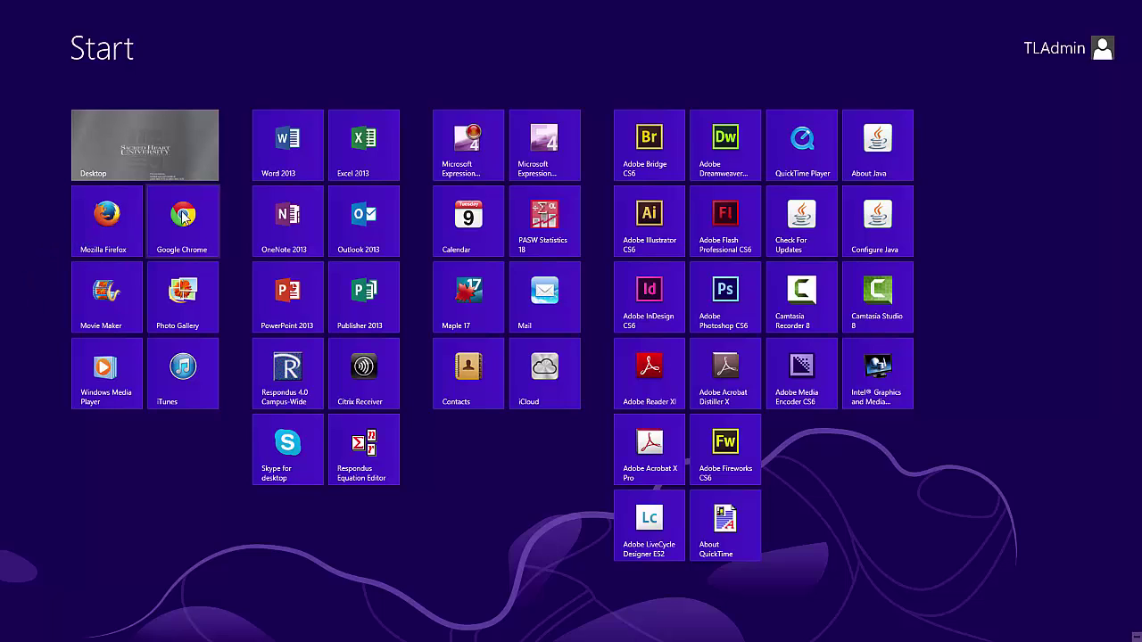
Rearrange the Start tiles, placing Movie Maker beside Photo Gallery, Excel 2013 beside Outlook 2013, and Calendar beside PASW Statistics 18.
left_click_drag(122, 303, 169, 301)
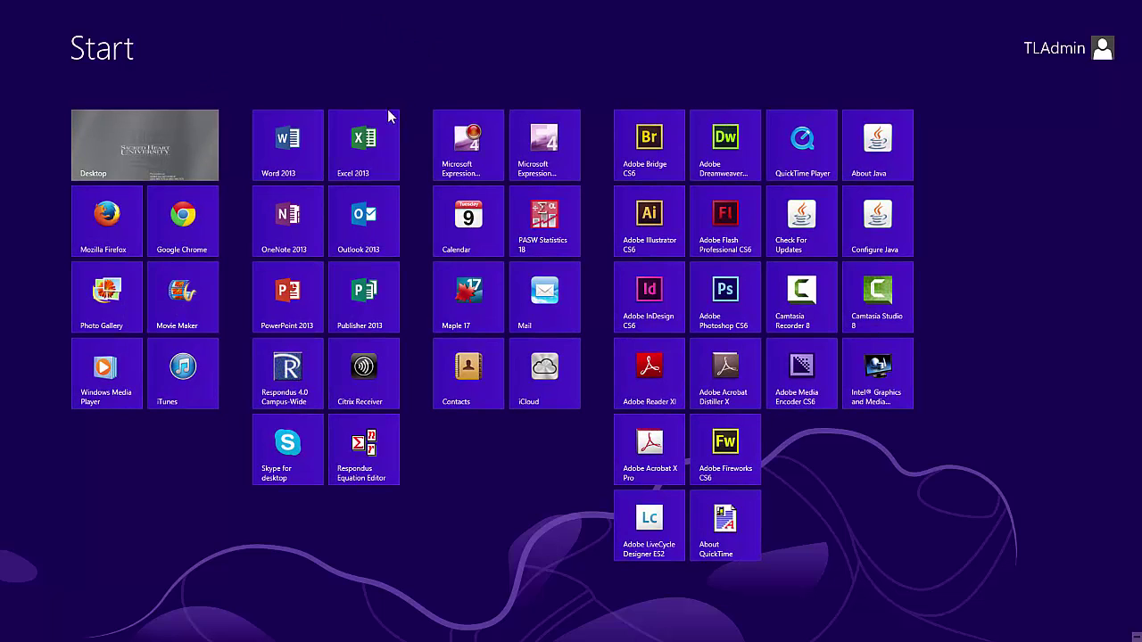
left_click_drag(375, 144, 319, 233)
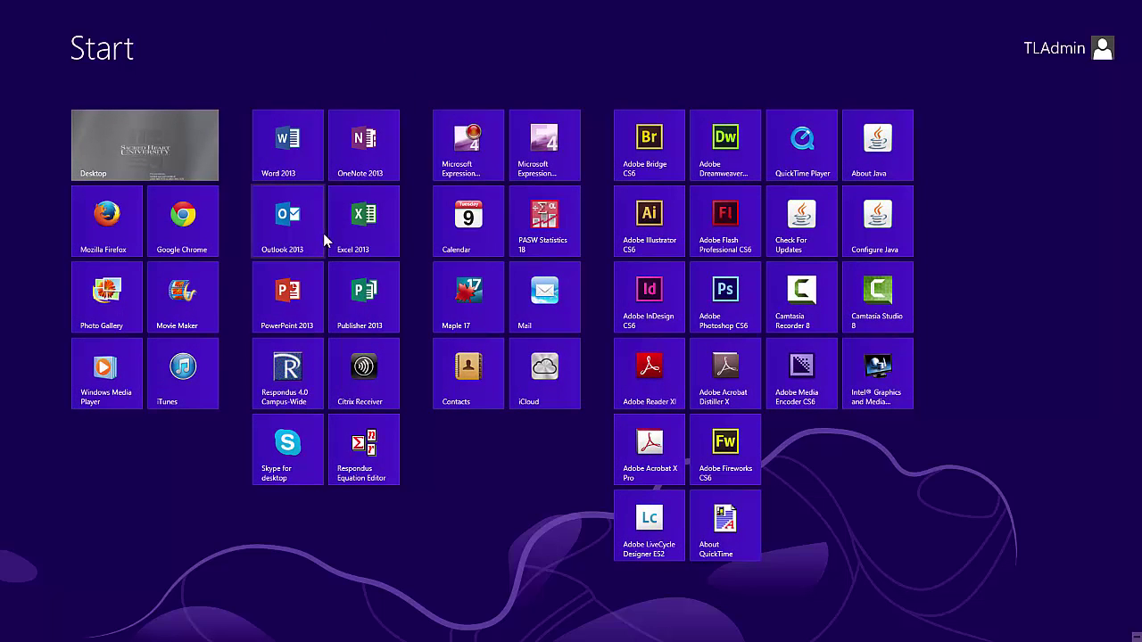
left_click_drag(449, 231, 411, 240)
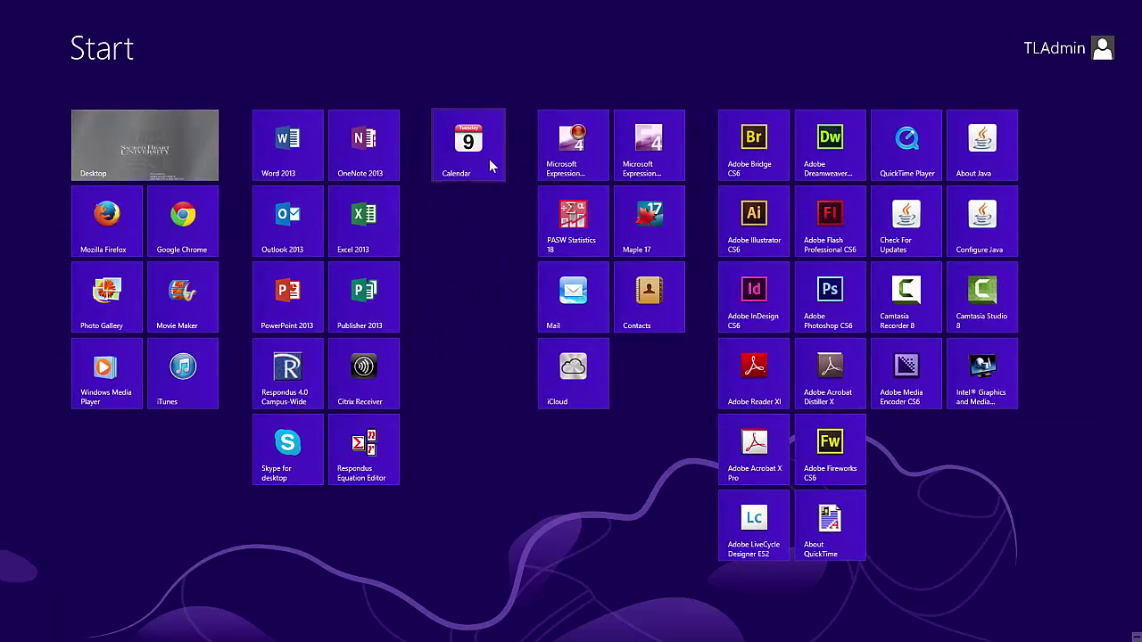
left_click_drag(490, 161, 546, 223)
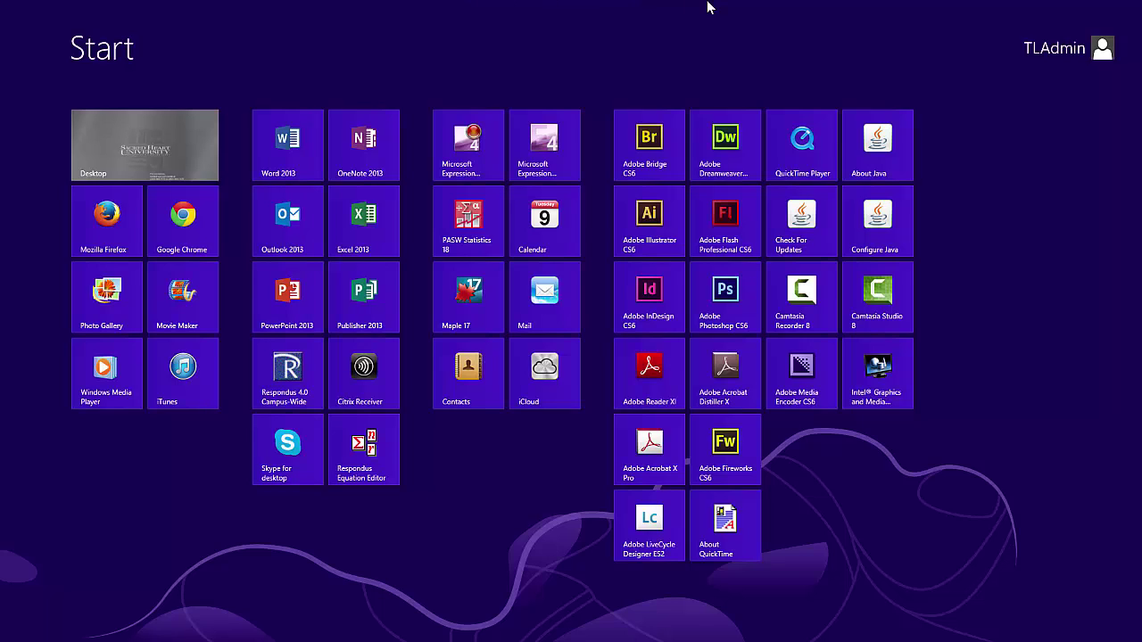
Browse the full list of all installed apps and return to the Start screen.
right_click(949, 323)
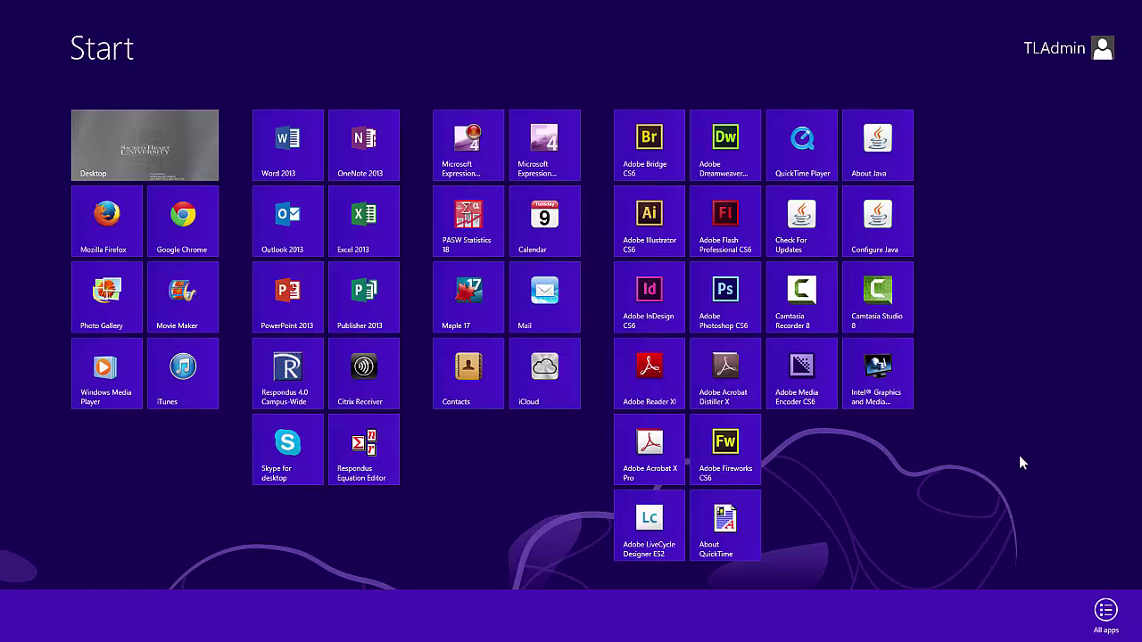
left_click(1106, 616)
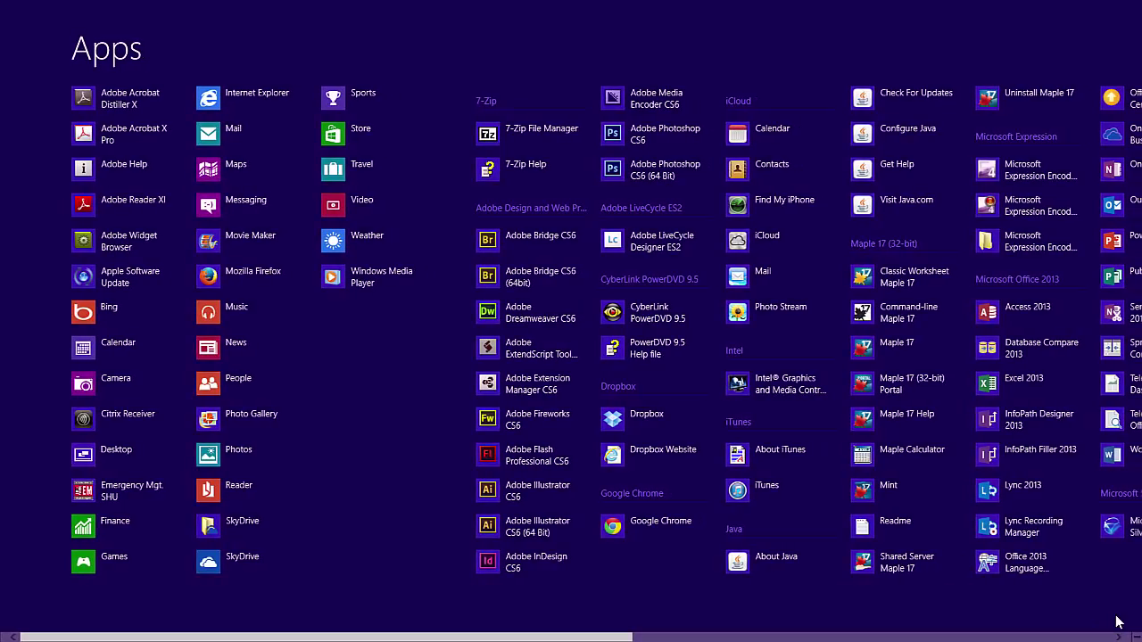
scroll(415, 509, "down", 8)
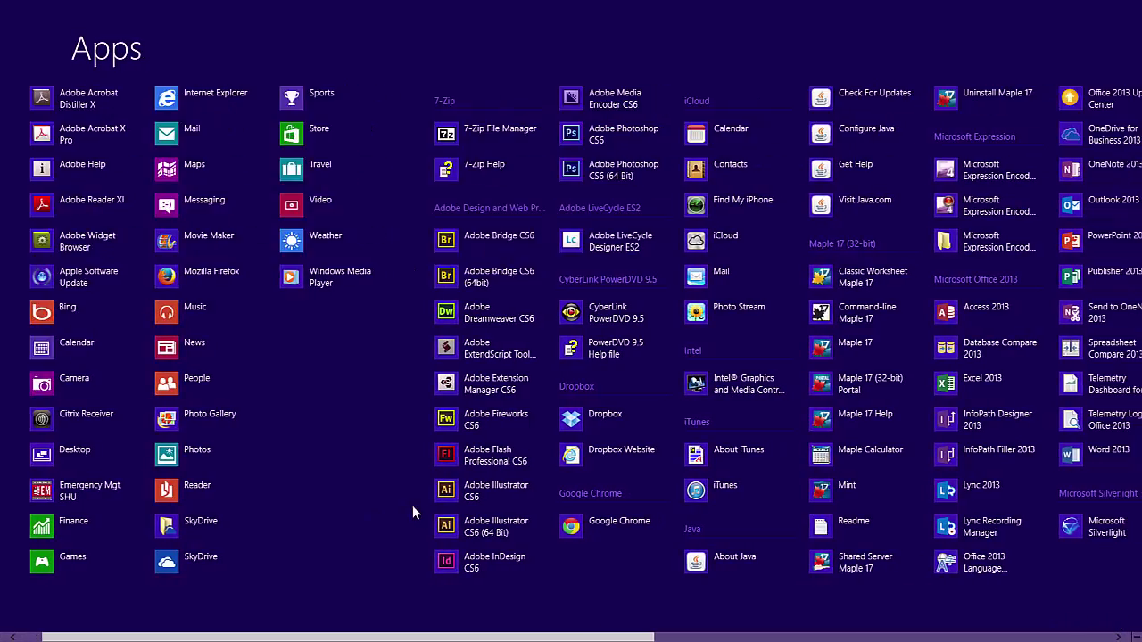
scroll(410, 506, "up", 8)
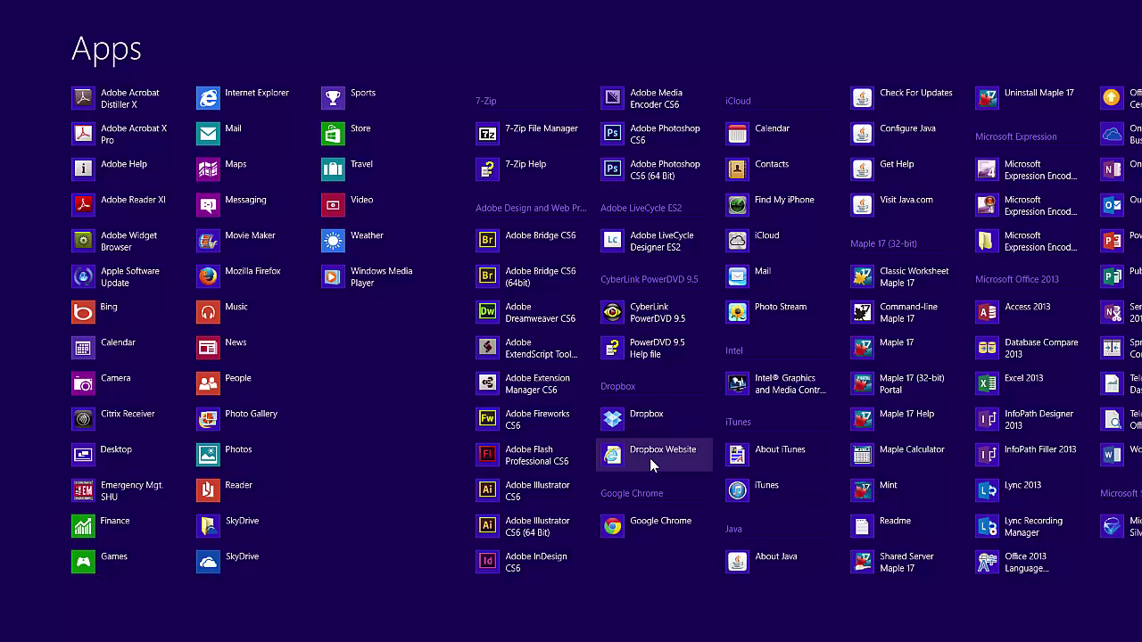
key("Escape")
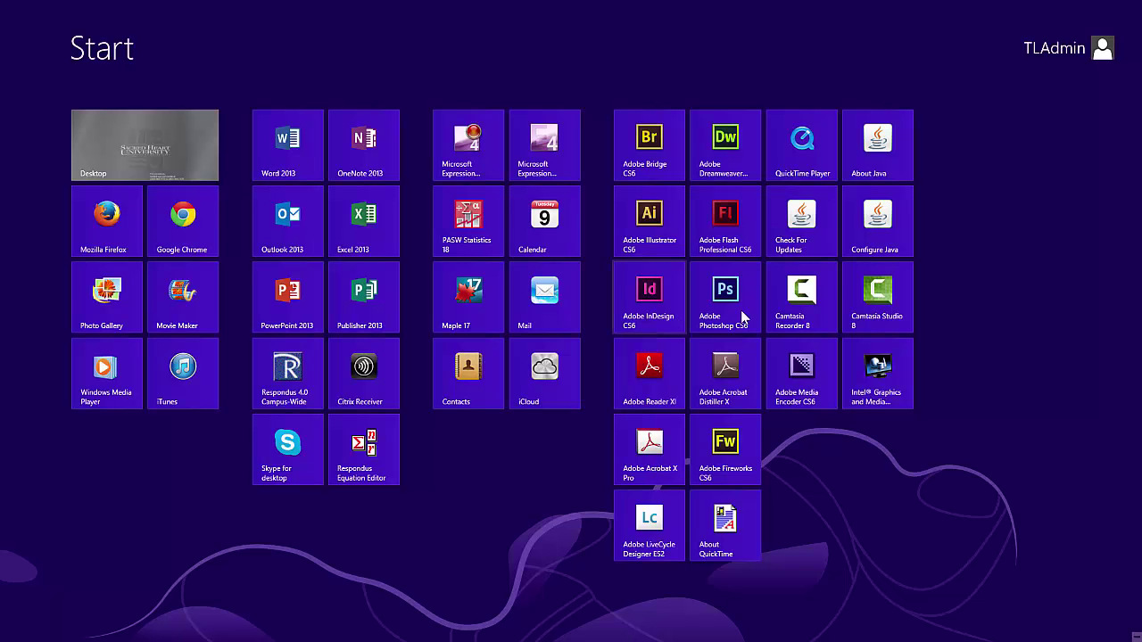
Unpin the Skype for desktop tile from the Start screen.
mouse_move(730, 519)
left_mouse_down()
mouse_move(764, 482)
mouse_move(764, 465)
mouse_move(734, 509)
left_mouse_up()
right_click(294, 465)
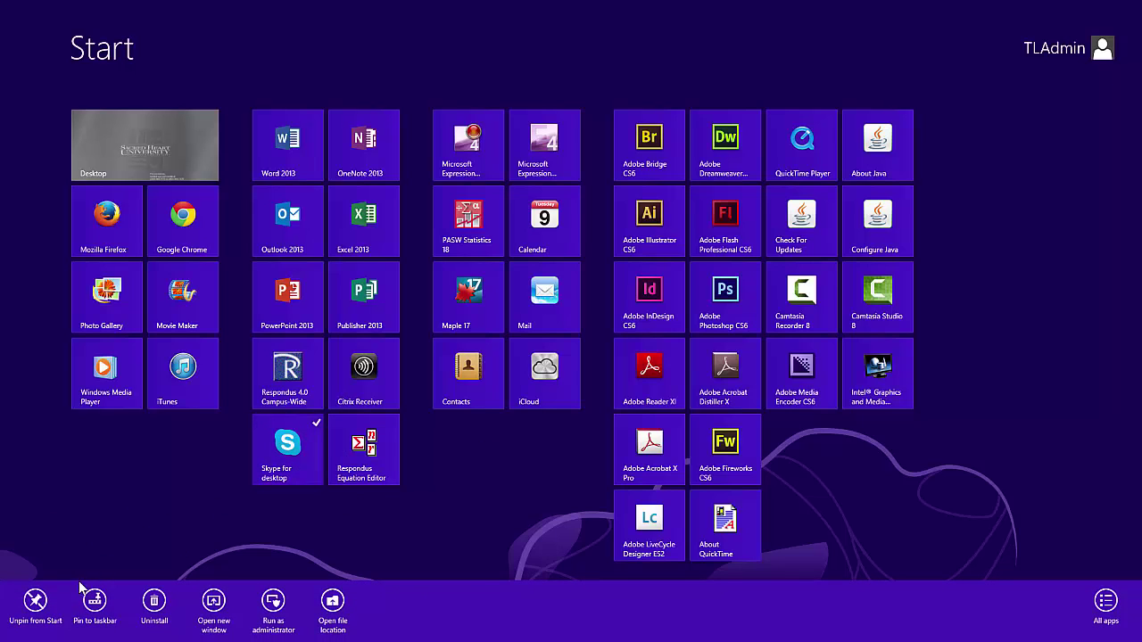
left_click(36, 603)
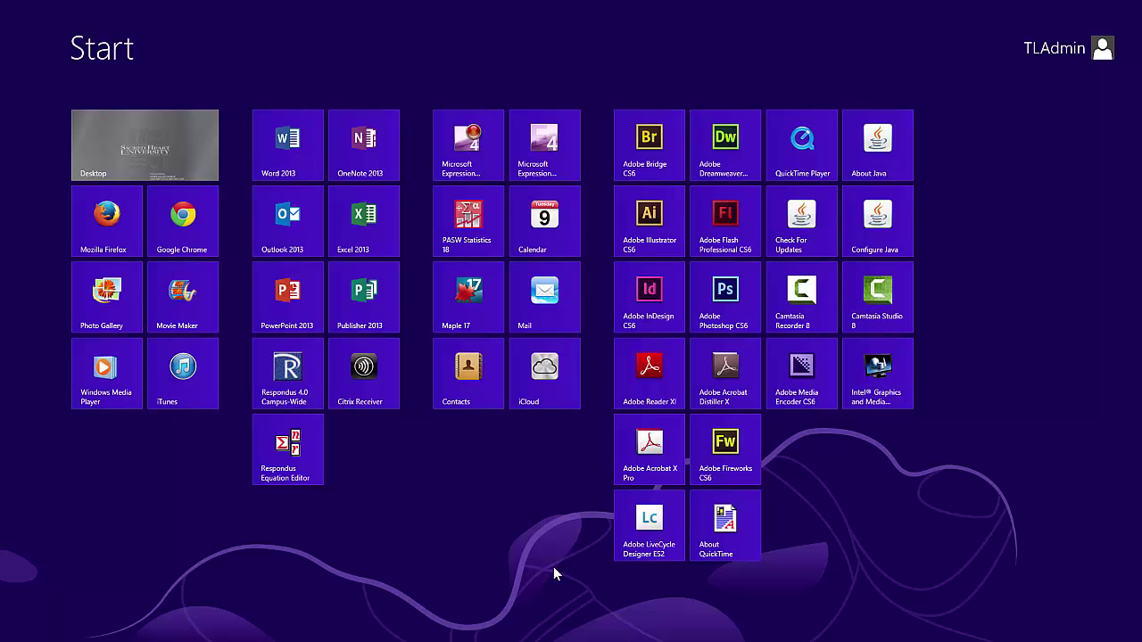
Search for "skype", pin Skype for desktop to Start, and place its tile beside Respondus Equation Editor.
type("s")
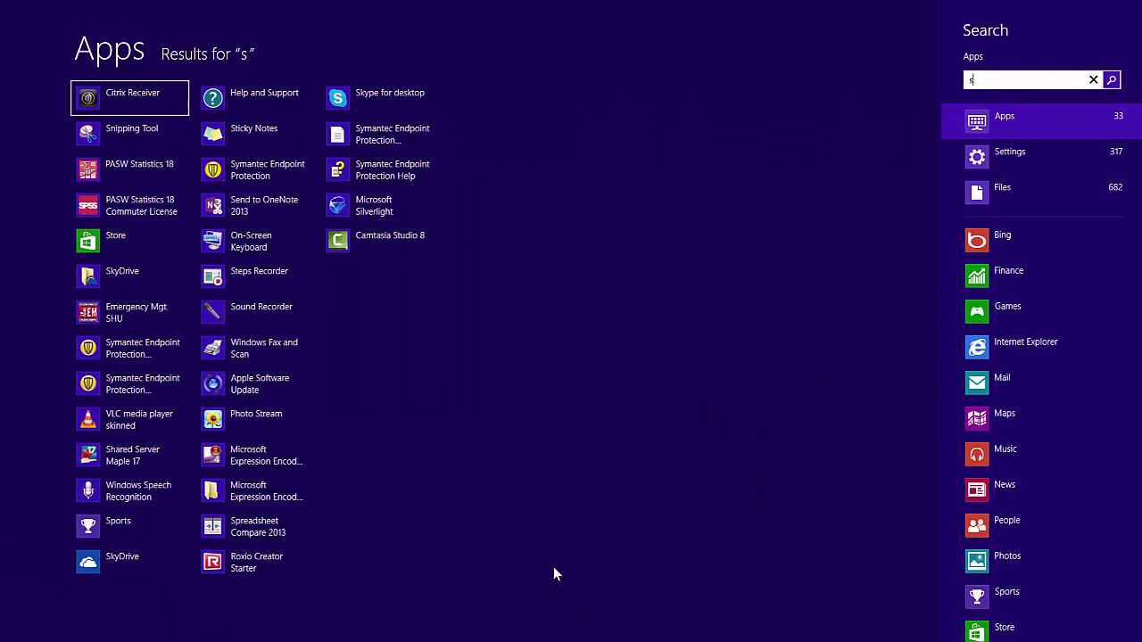
type("kype")
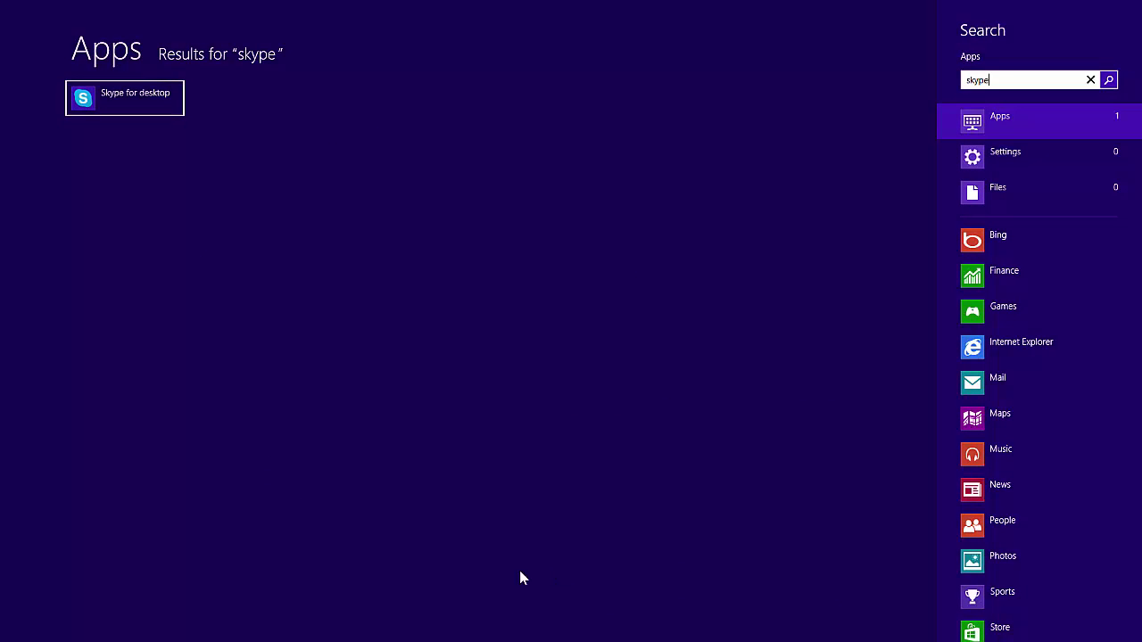
right_click(148, 101)
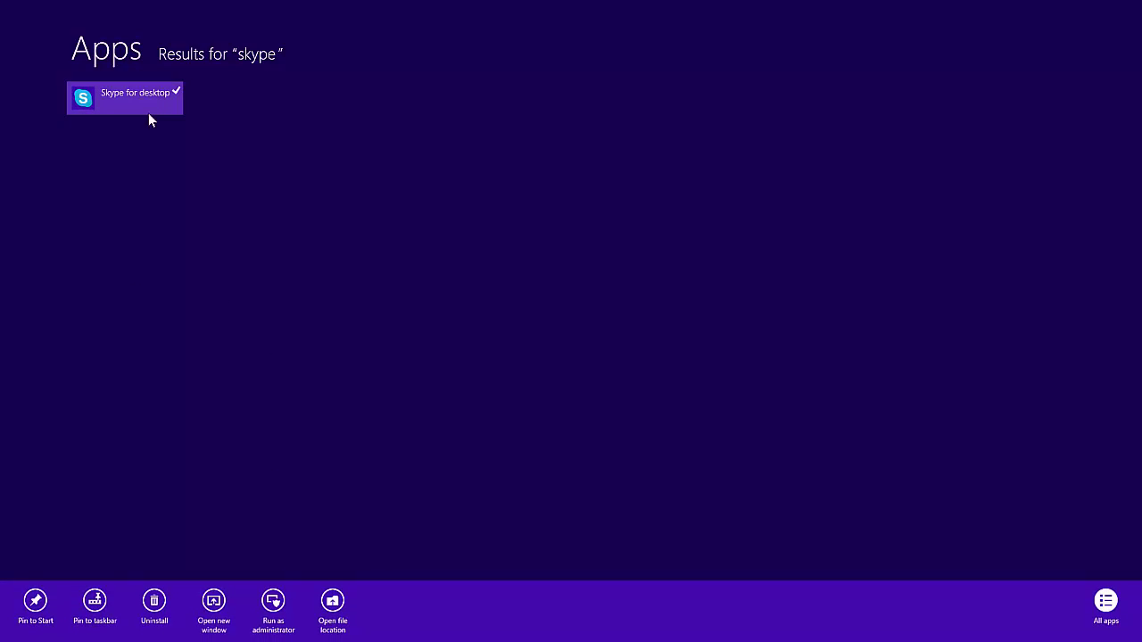
left_click(36, 599)
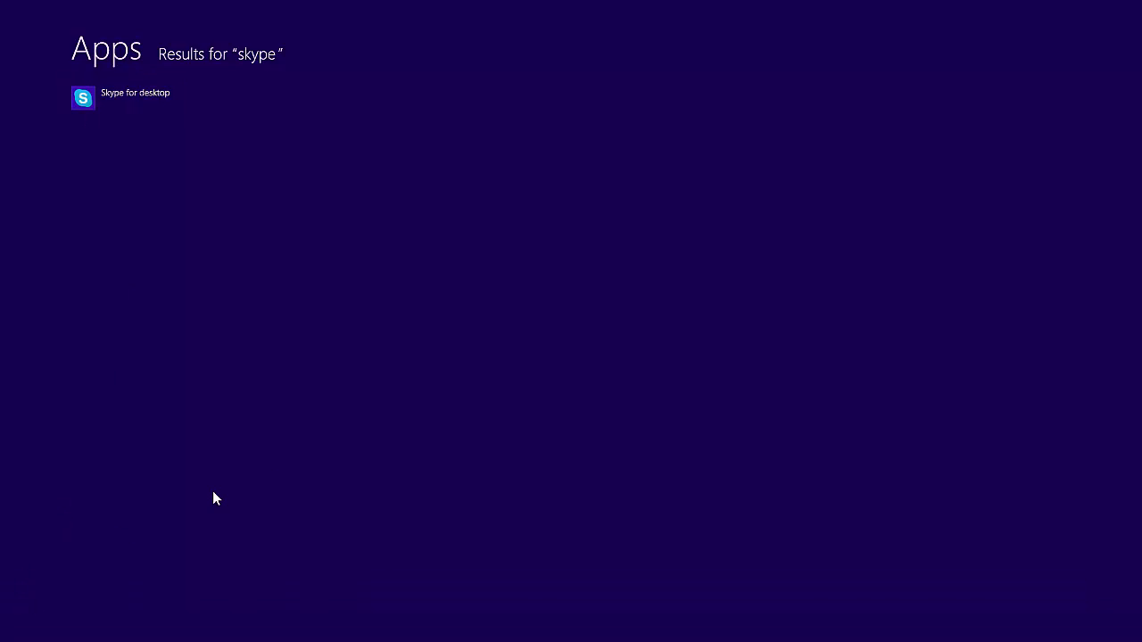
key("super")
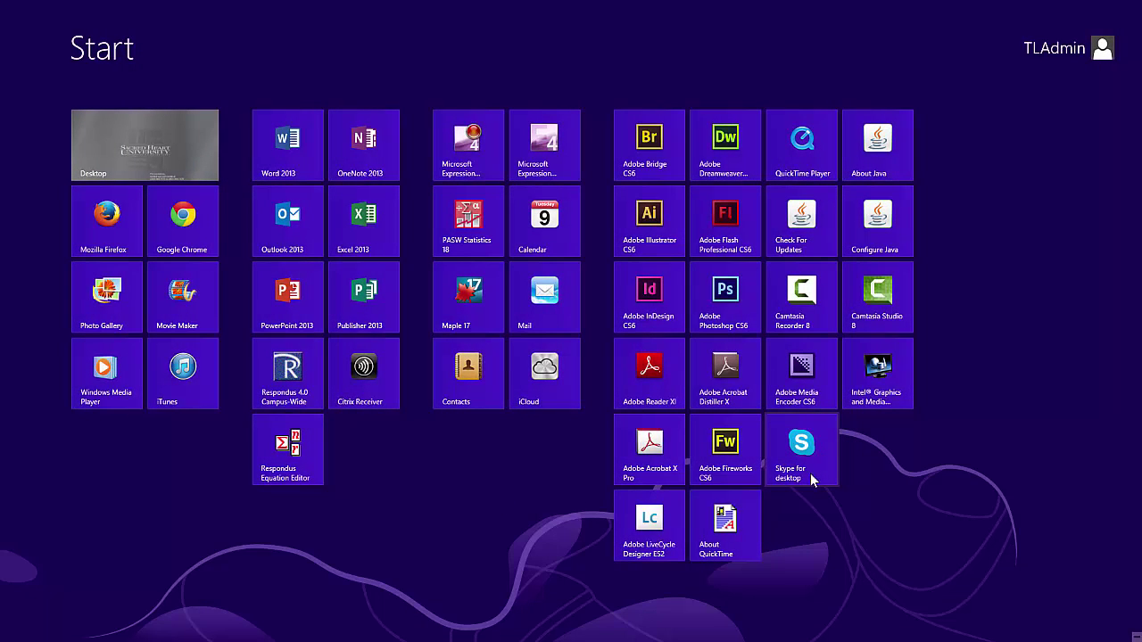
left_click_drag(811, 473, 379, 476)
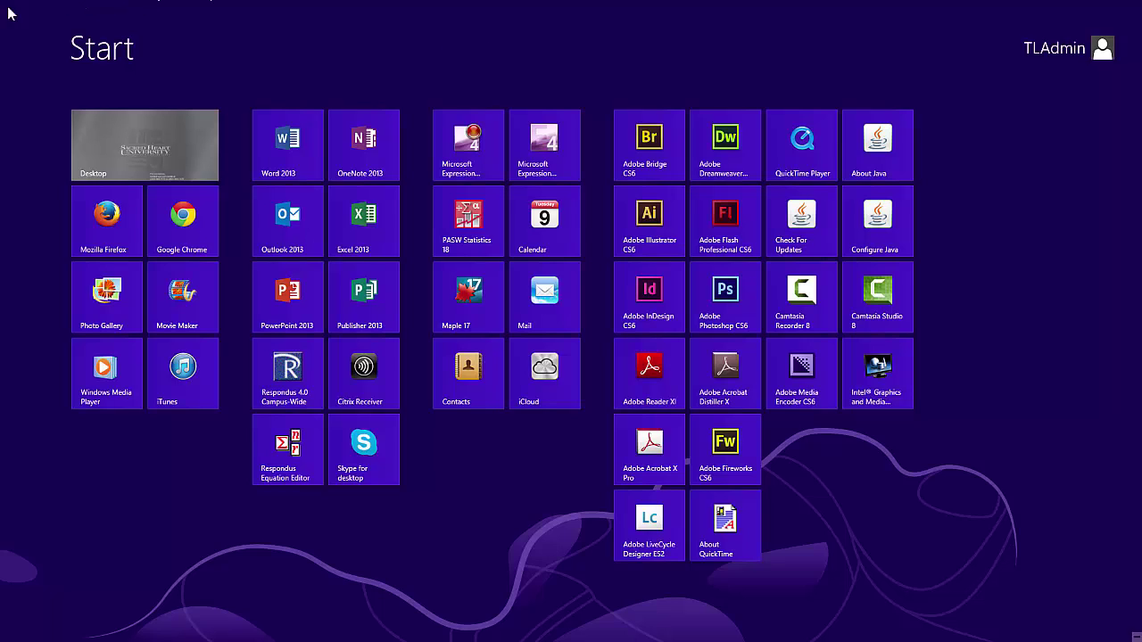
Use the Search charm to look up "skype" among the apps, and return to the Start screen with the Start charm.
mouse_move(2, 5)
mouse_move(1, 641)
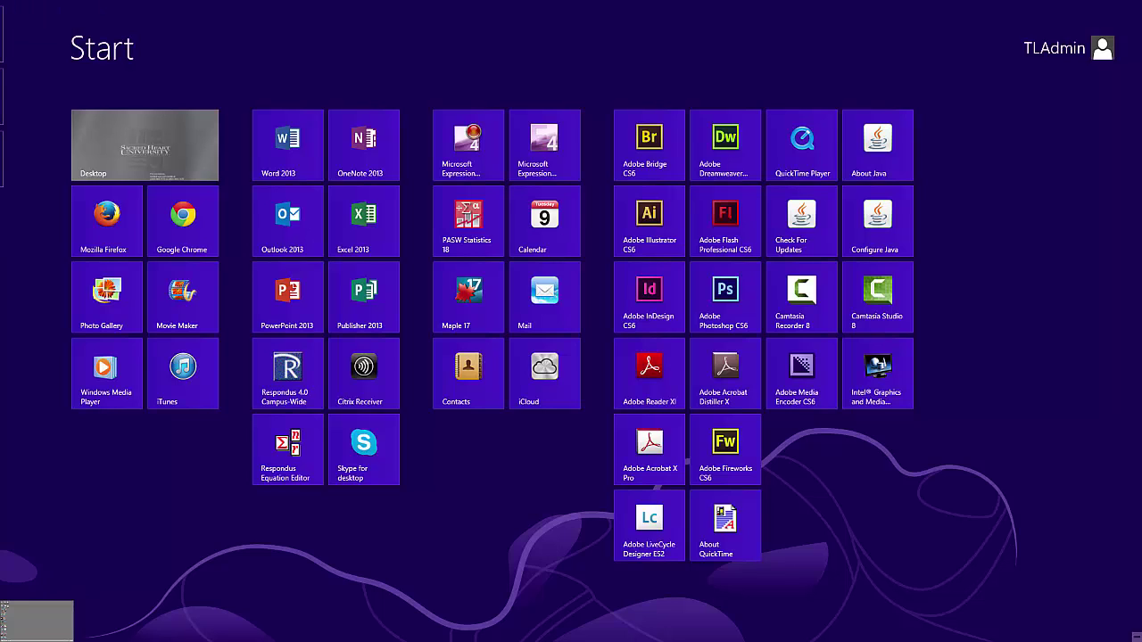
mouse_move(1141, 641)
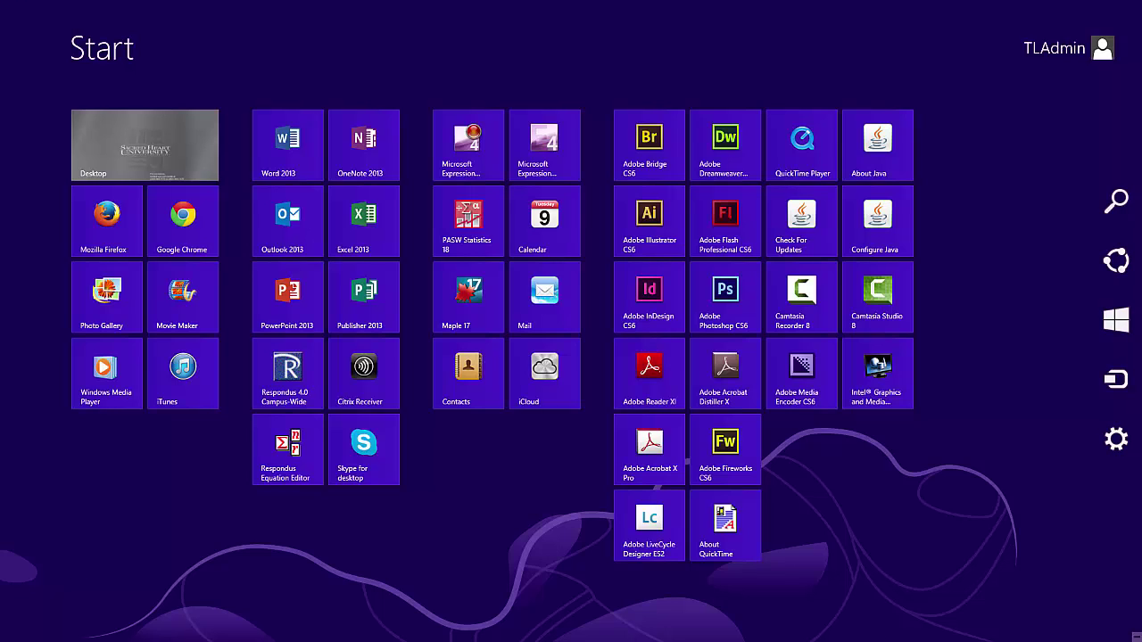
mouse_move(1136, 133)
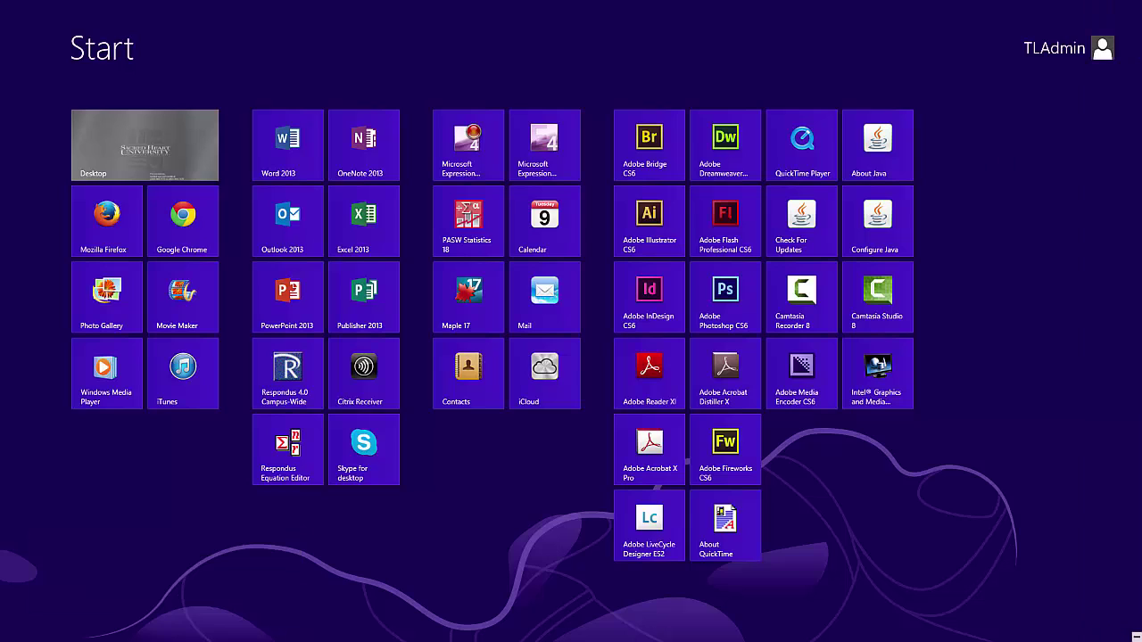
mouse_move(1135, 535)
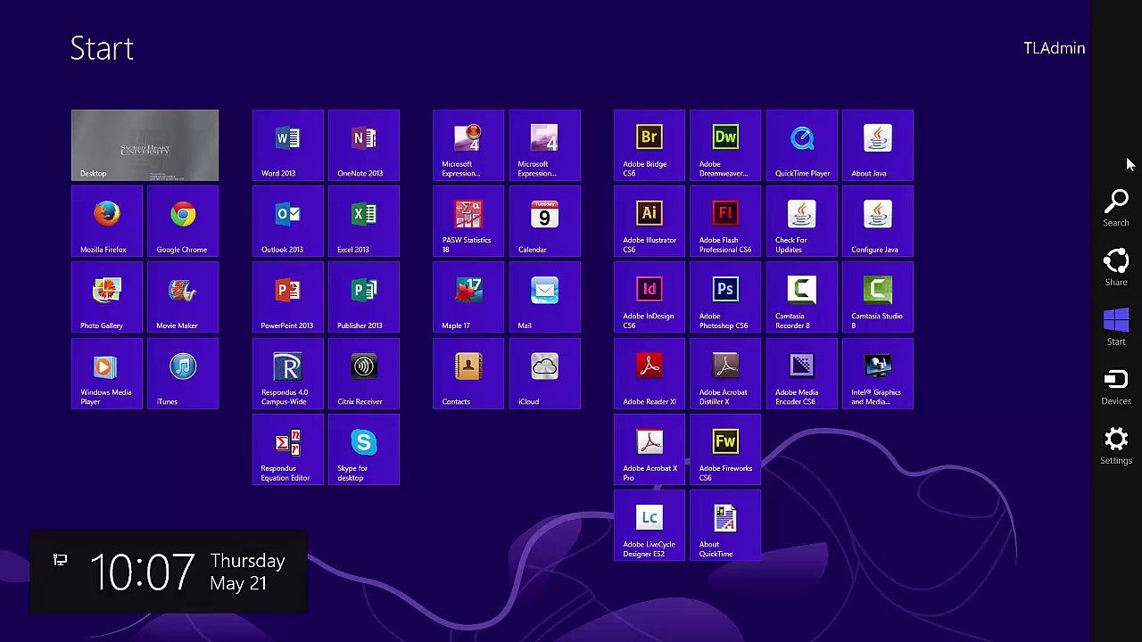
left_click(1117, 207)
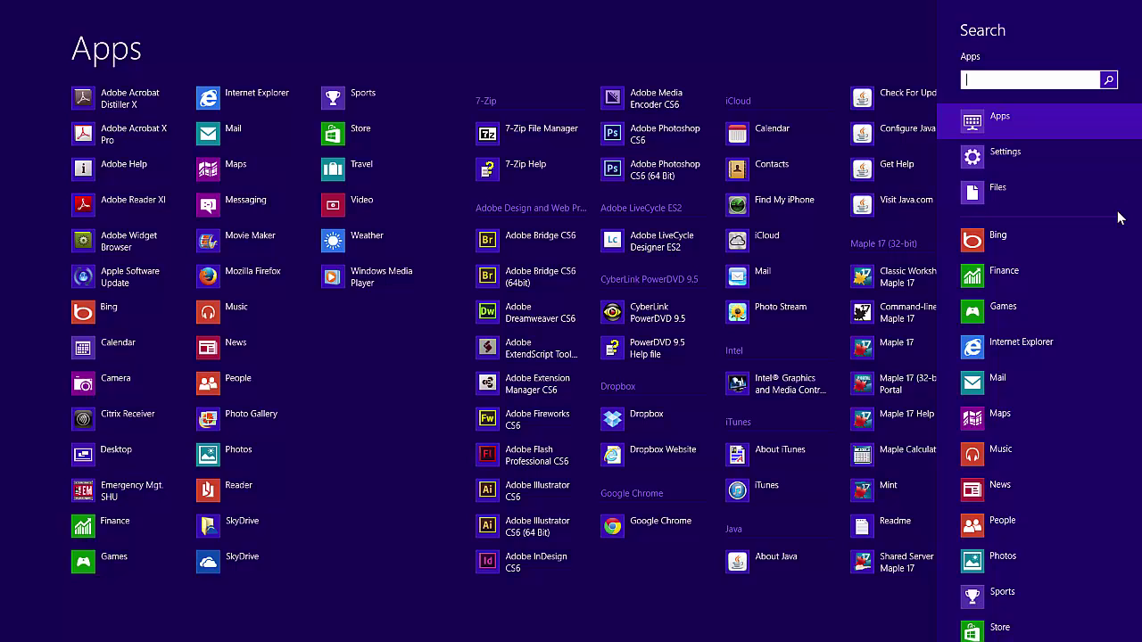
type("skype")
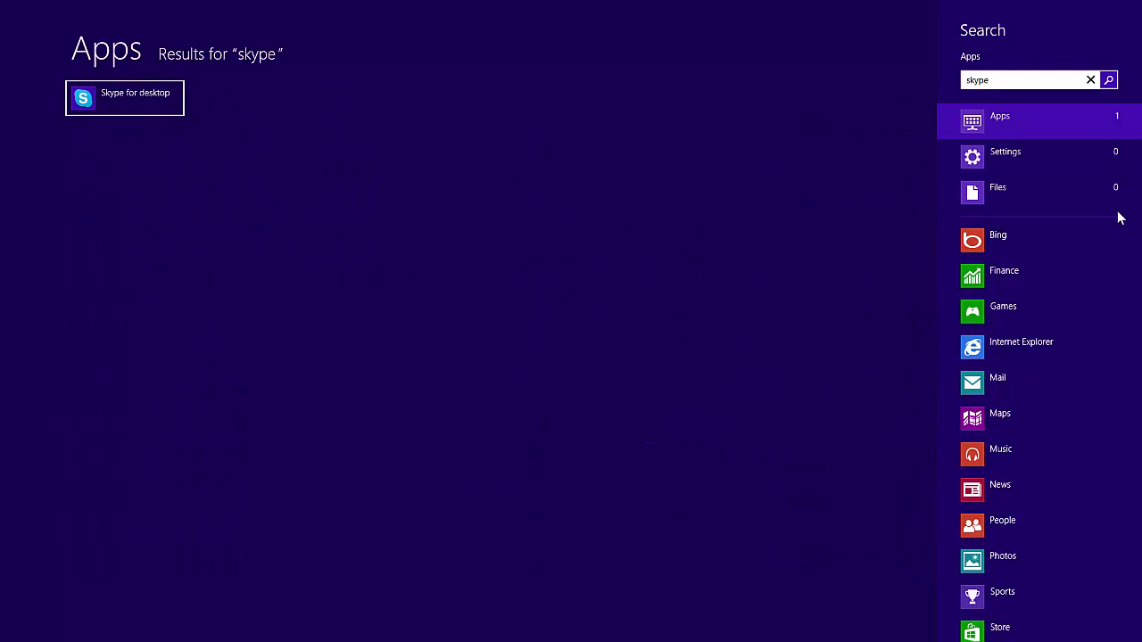
mouse_move(1140, 2)
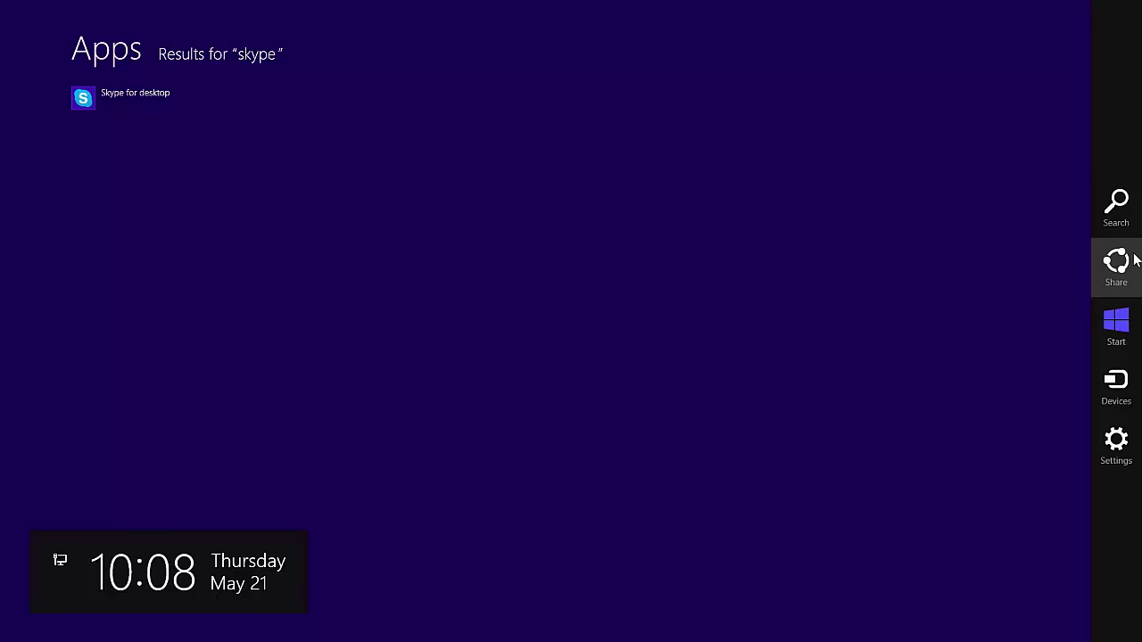
left_click(1132, 323)
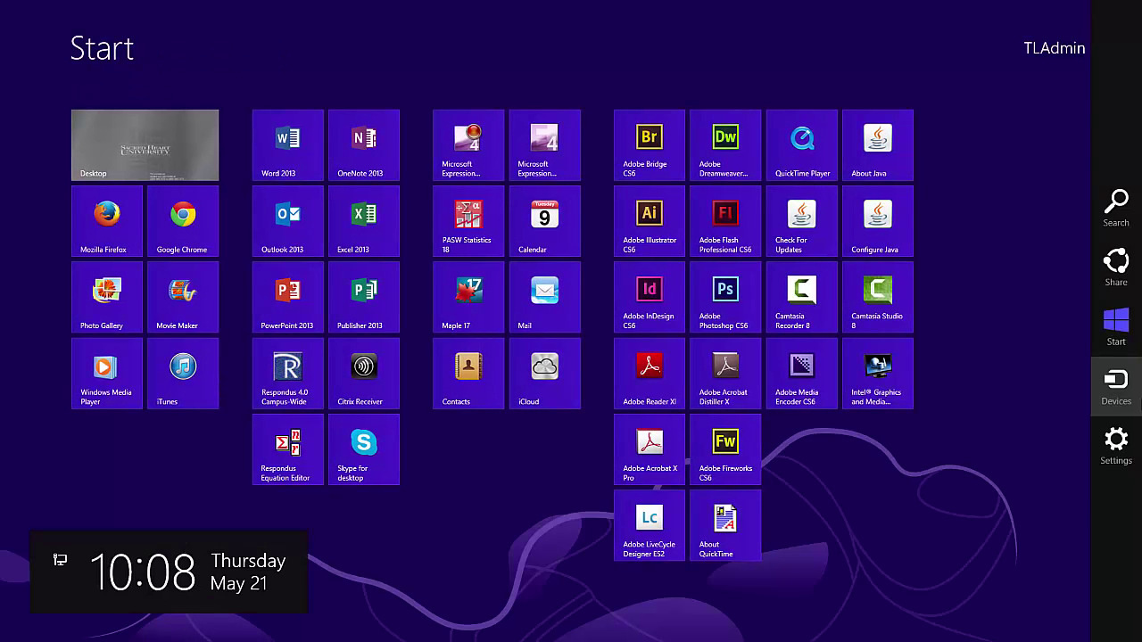
Examine the Devices and Settings charms, including the power and quick system options, and close them.
left_click(1133, 402)
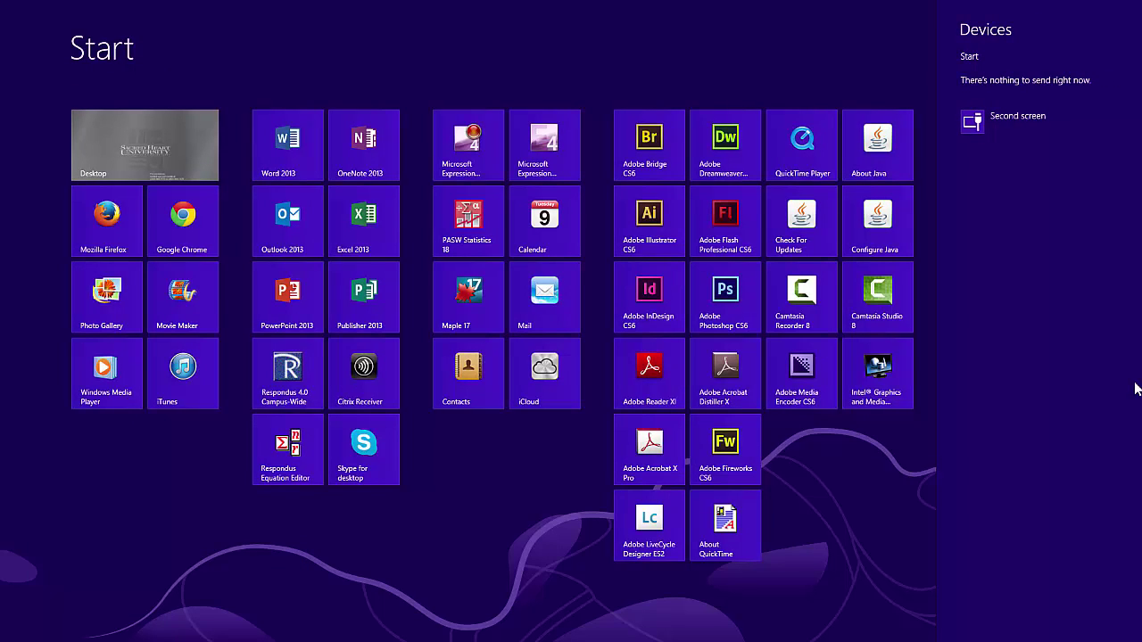
key("Escape")
mouse_move(1136, 491)
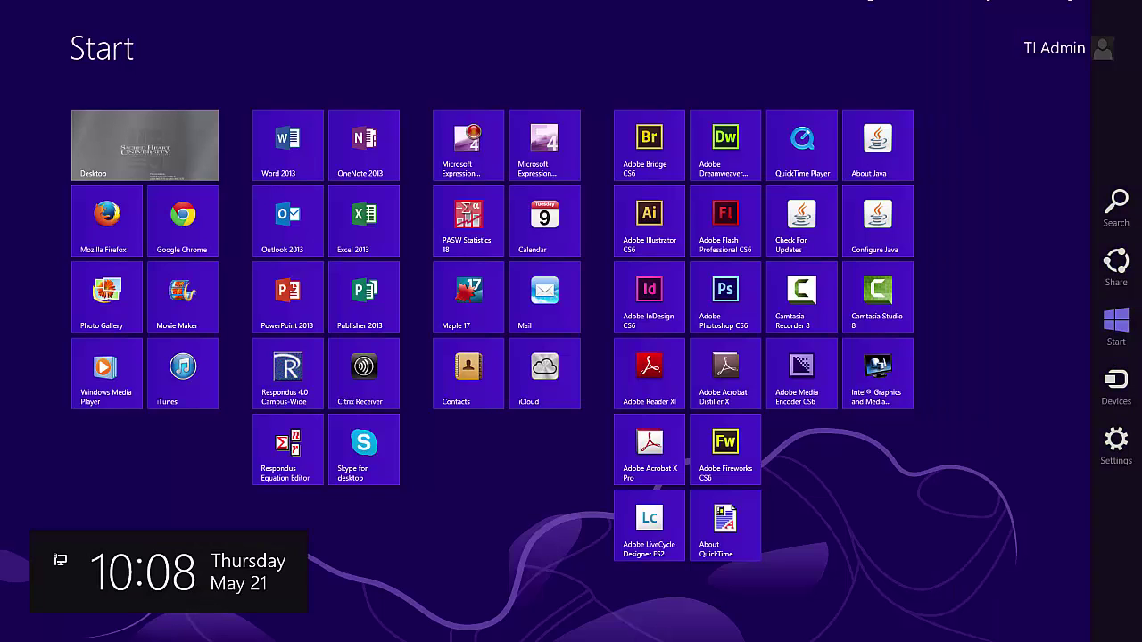
left_click(1130, 470)
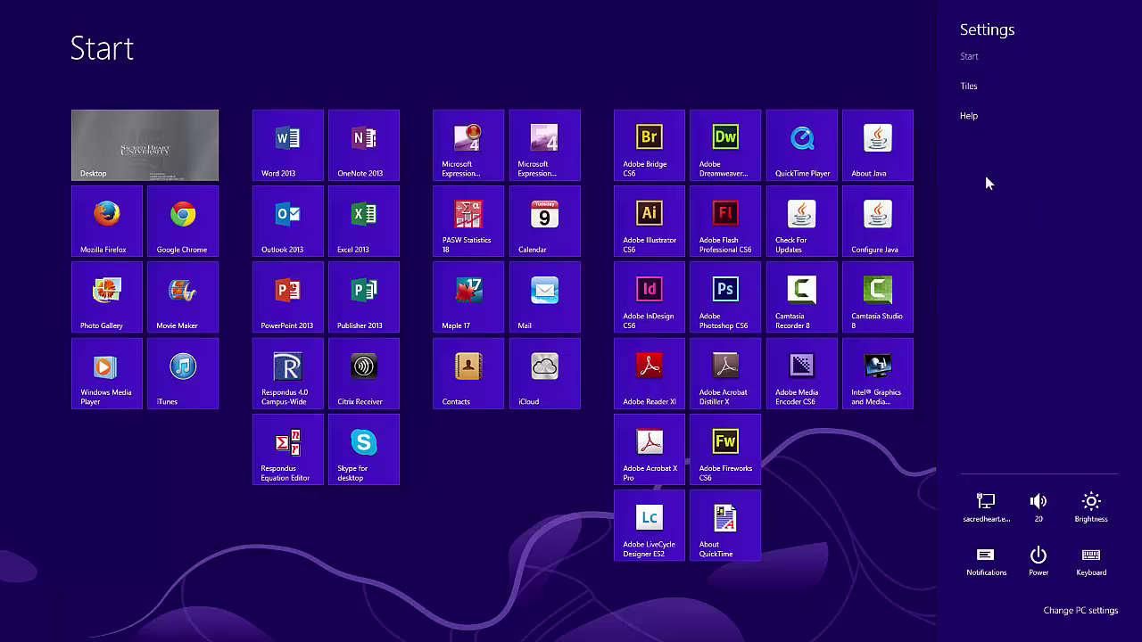
left_click(819, 92)
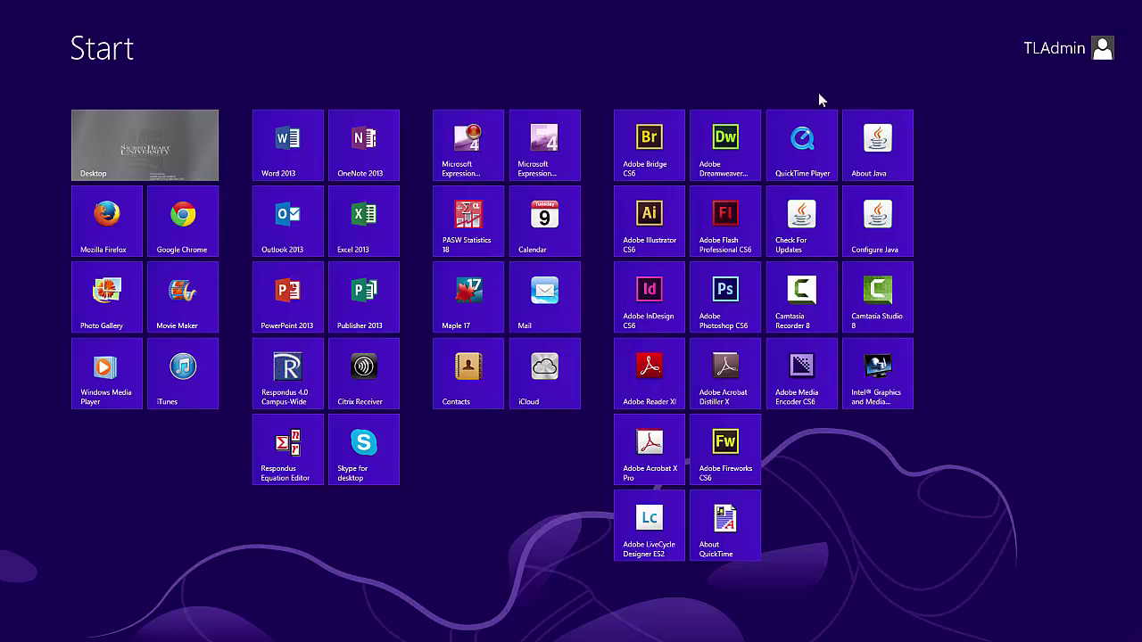
mouse_move(1141, 641)
left_click(1113, 441)
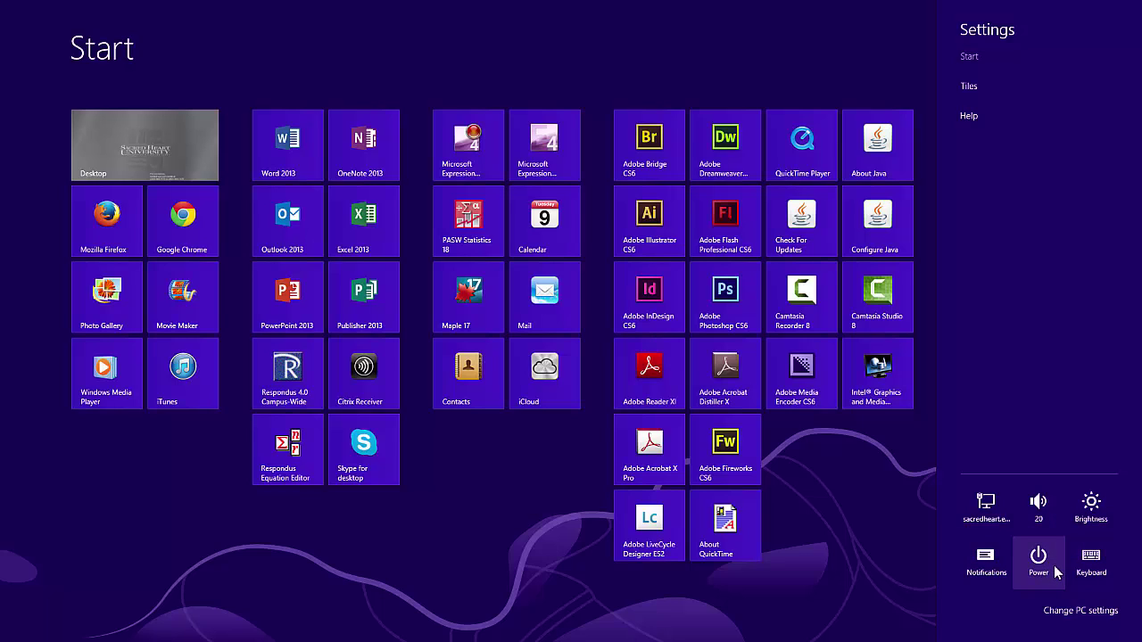
left_click(878, 574)
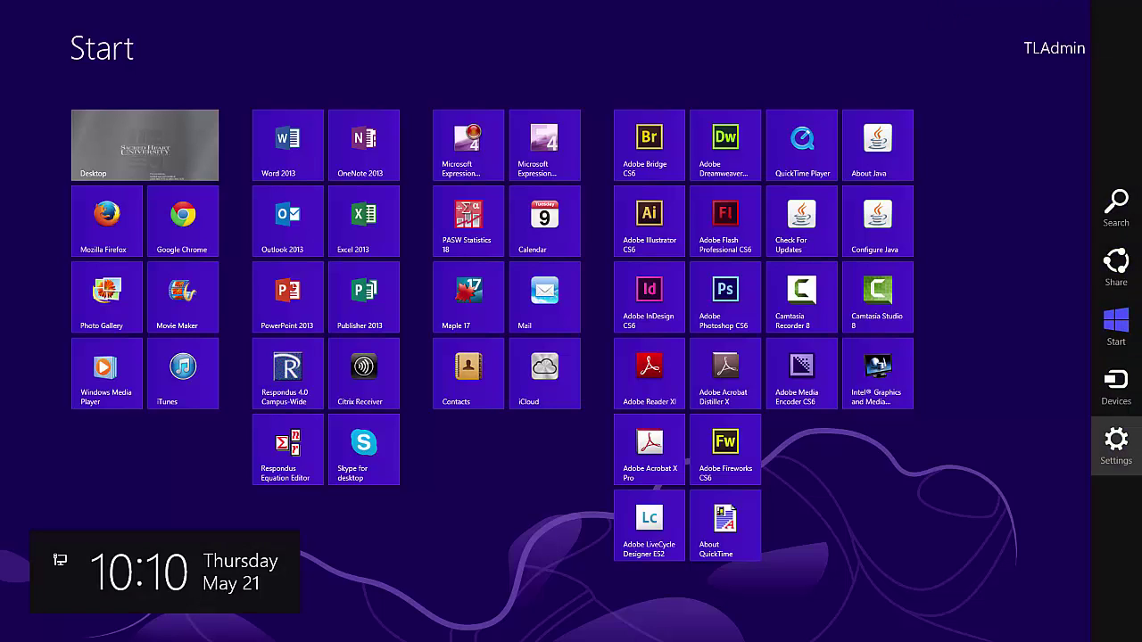
Open the full PC settings and display the Start screen options under Personalize.
left_click(1136, 446)
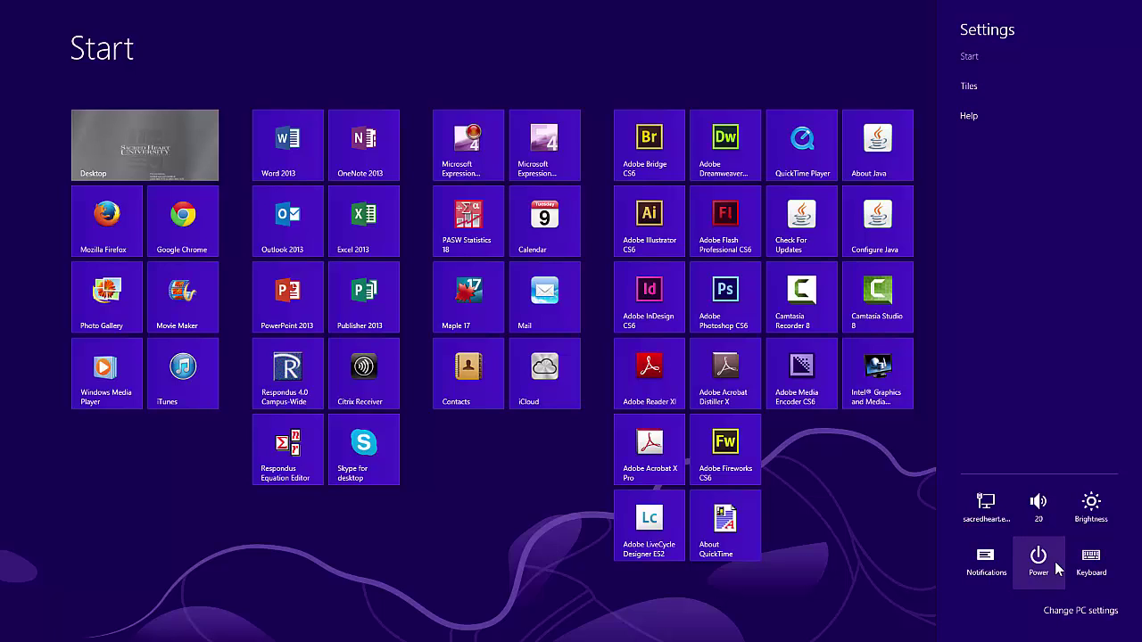
left_click(1023, 610)
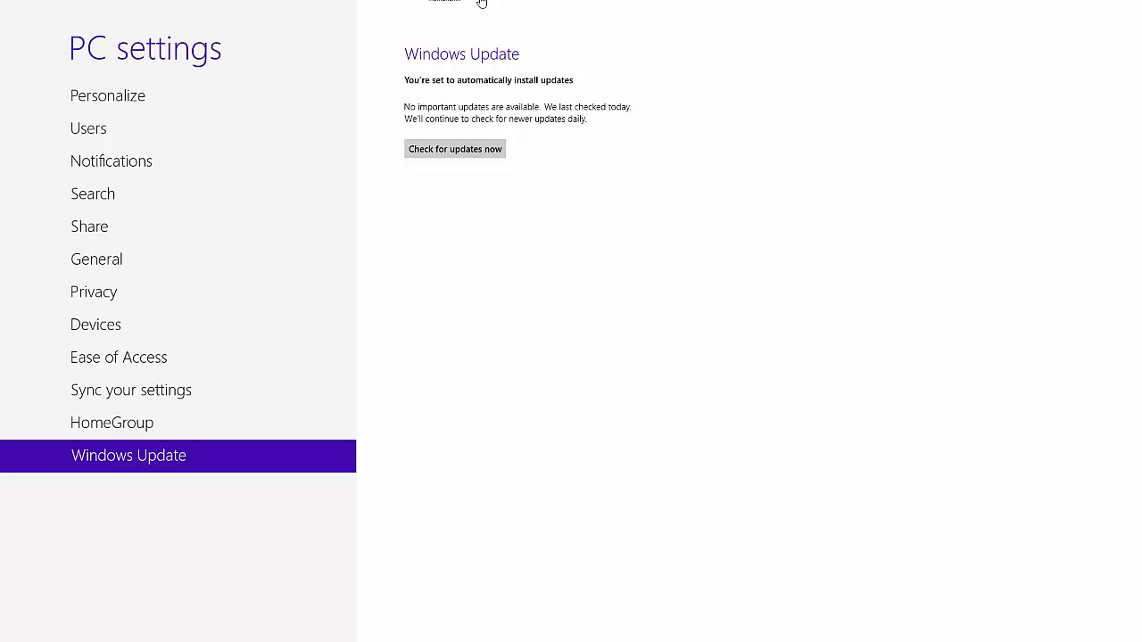
left_click(205, 109)
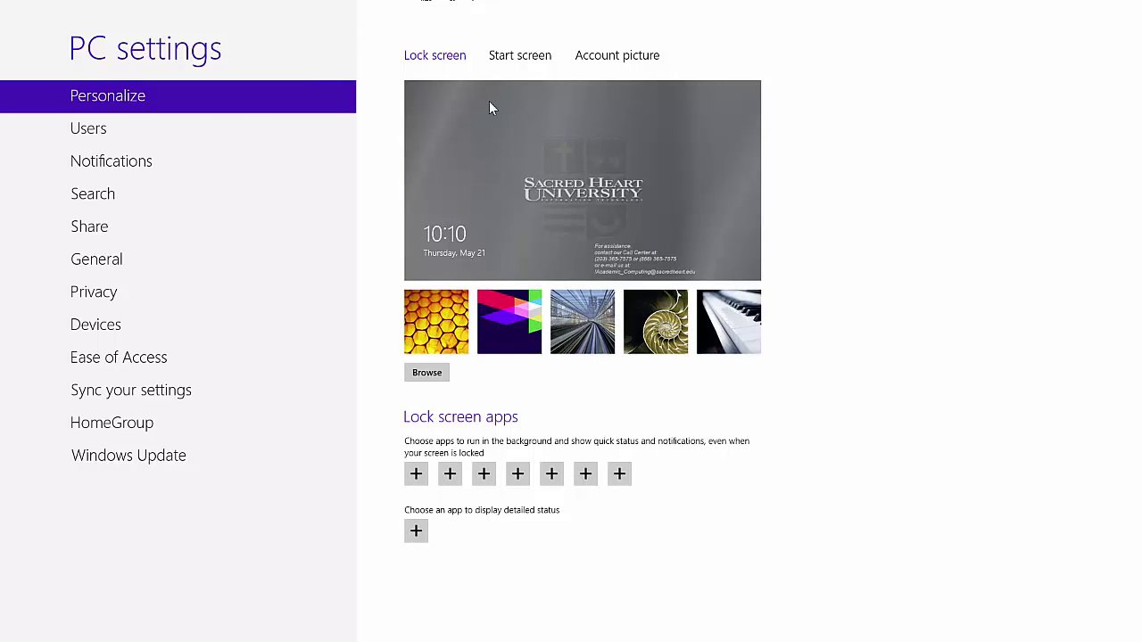
left_click(522, 58)
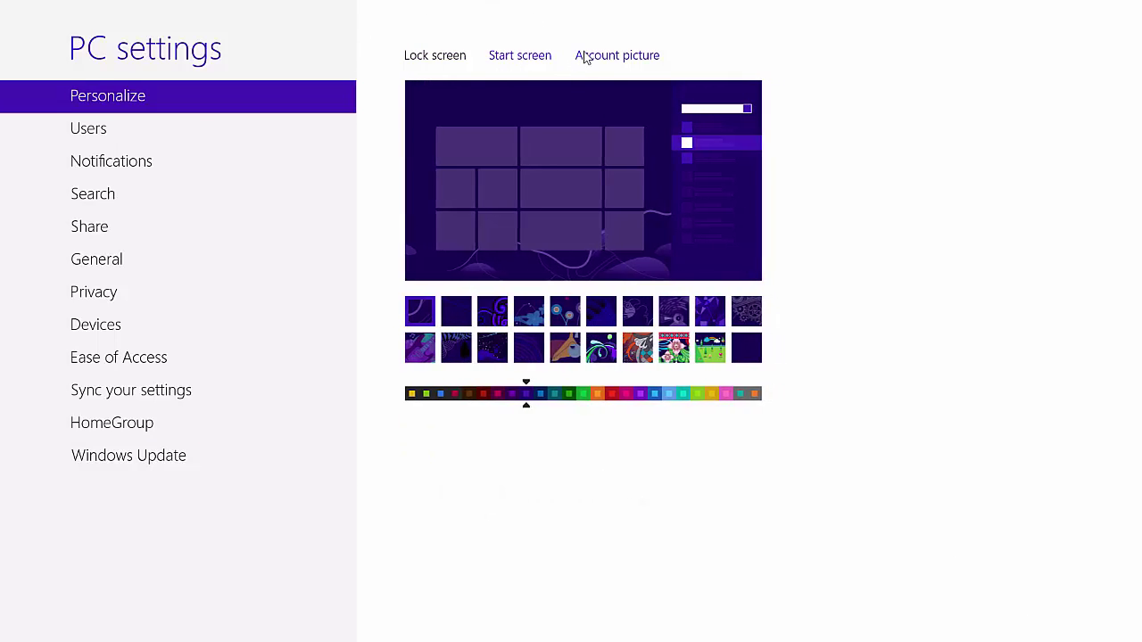
Examine the Account picture options under Personalize, followed by the Users, General and Windows Update categories of PC settings.
left_click(585, 56)
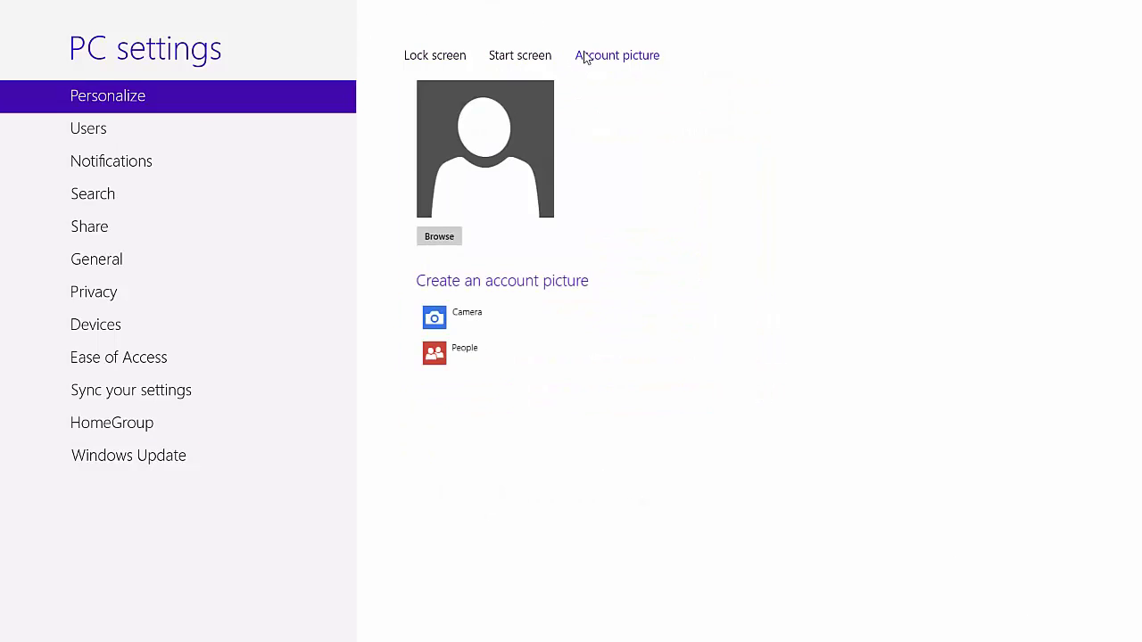
left_click(282, 135)
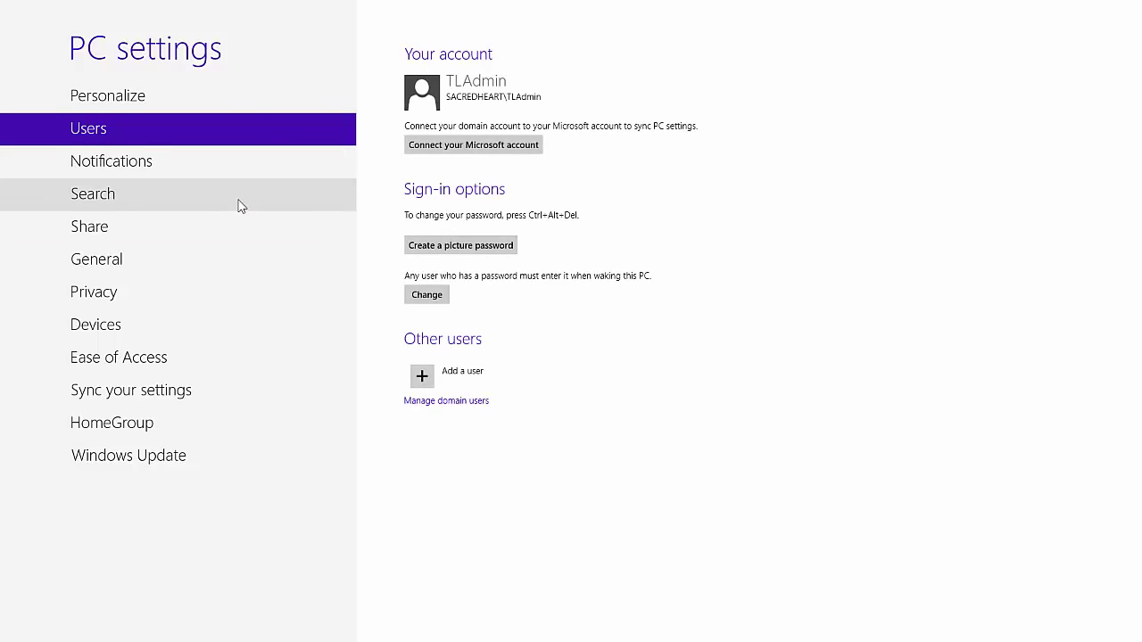
left_click(237, 259)
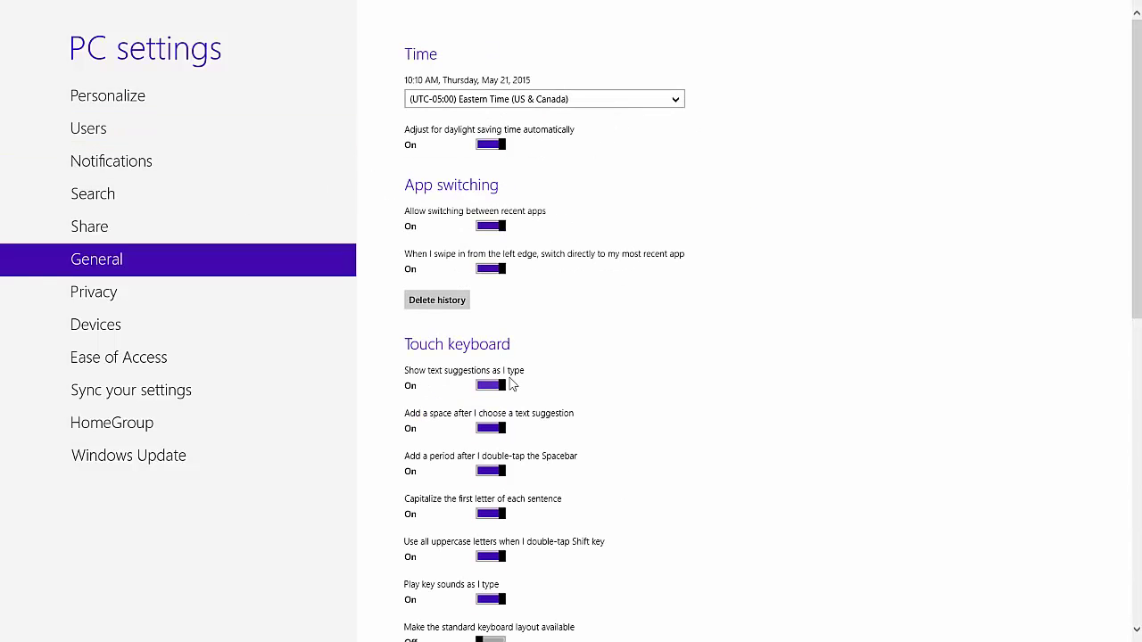
left_click(284, 460)
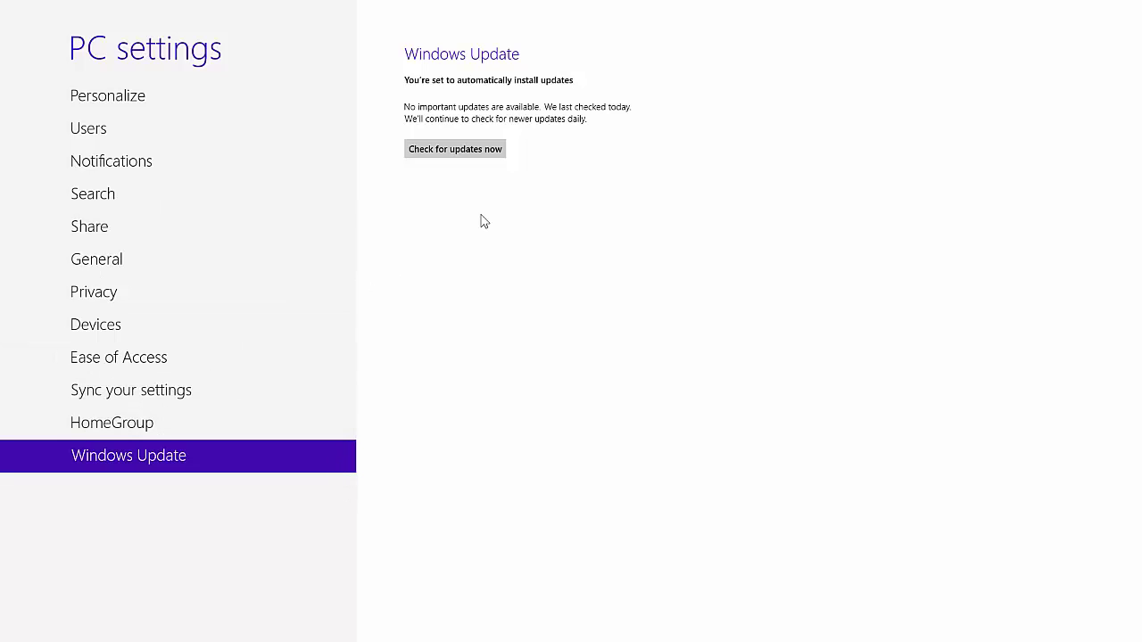
Close the full-screen PC settings app and return to the Start screen.
key("Tab")
left_click_drag(608, 6, 568, 636)
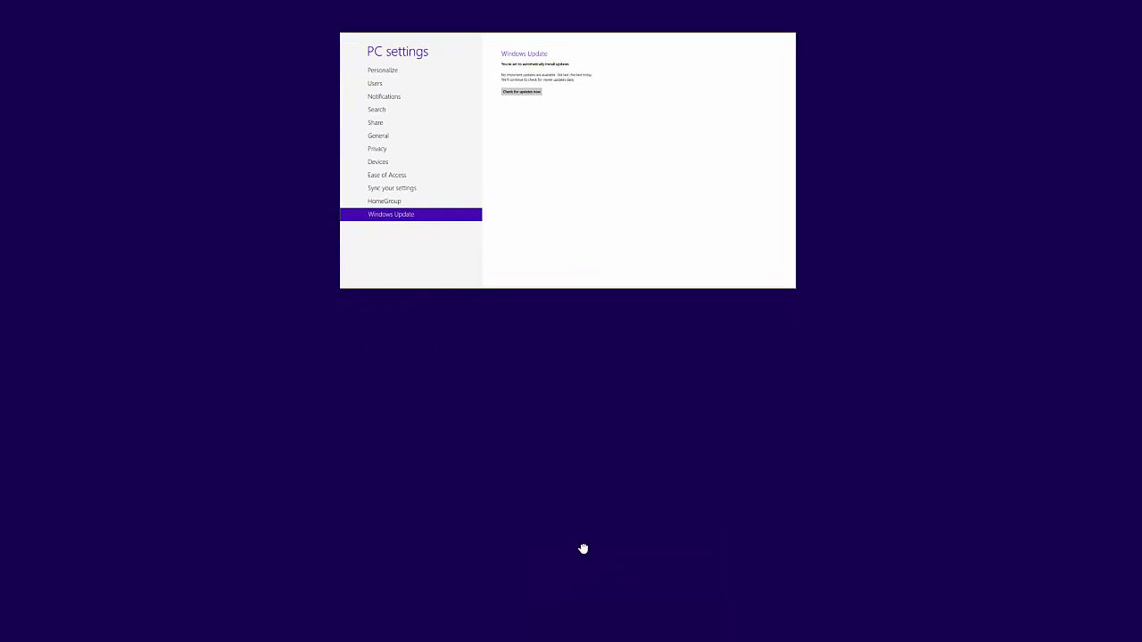
left_click_drag(582, 549, 562, 641)
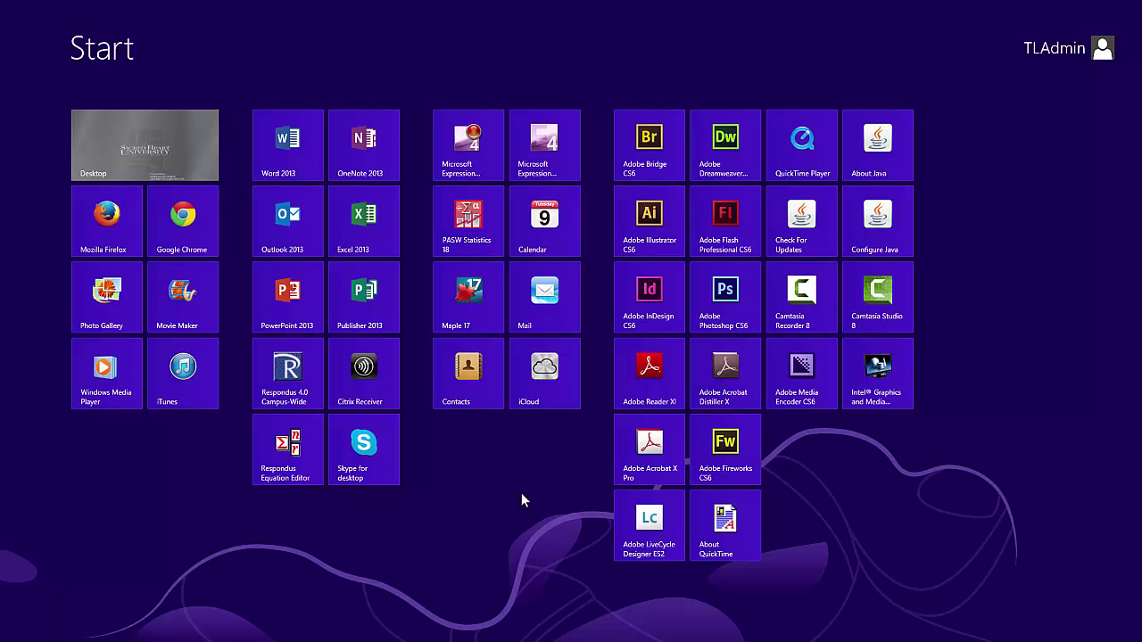
Open the desktop from its Start tile, and switch back to Start and to the desktop again.
left_click(202, 139)
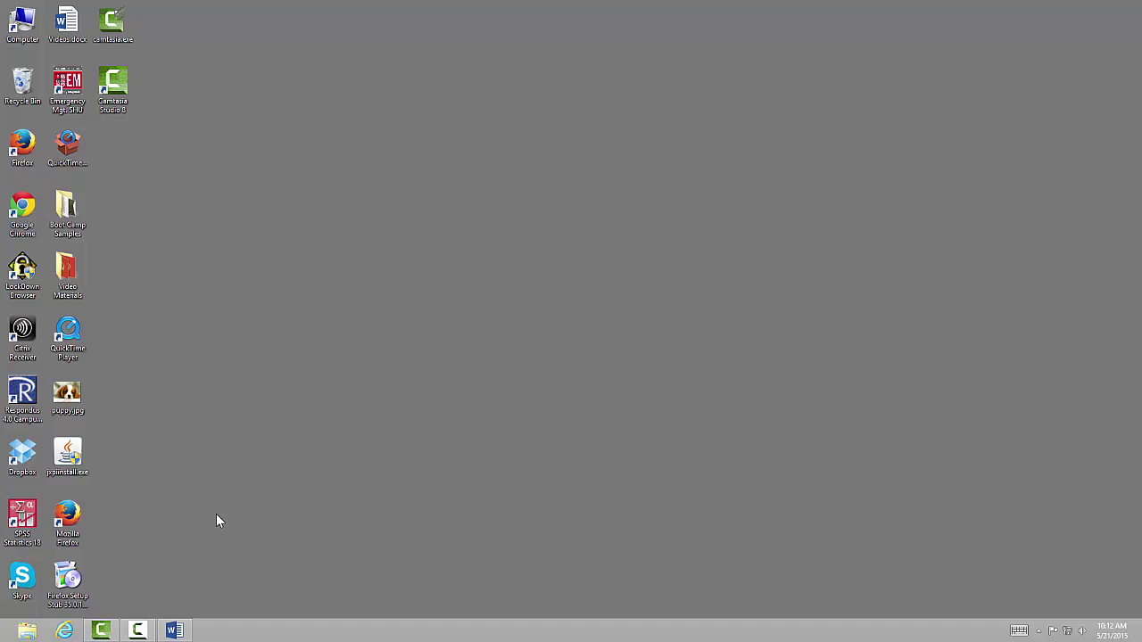
mouse_move(2, 640)
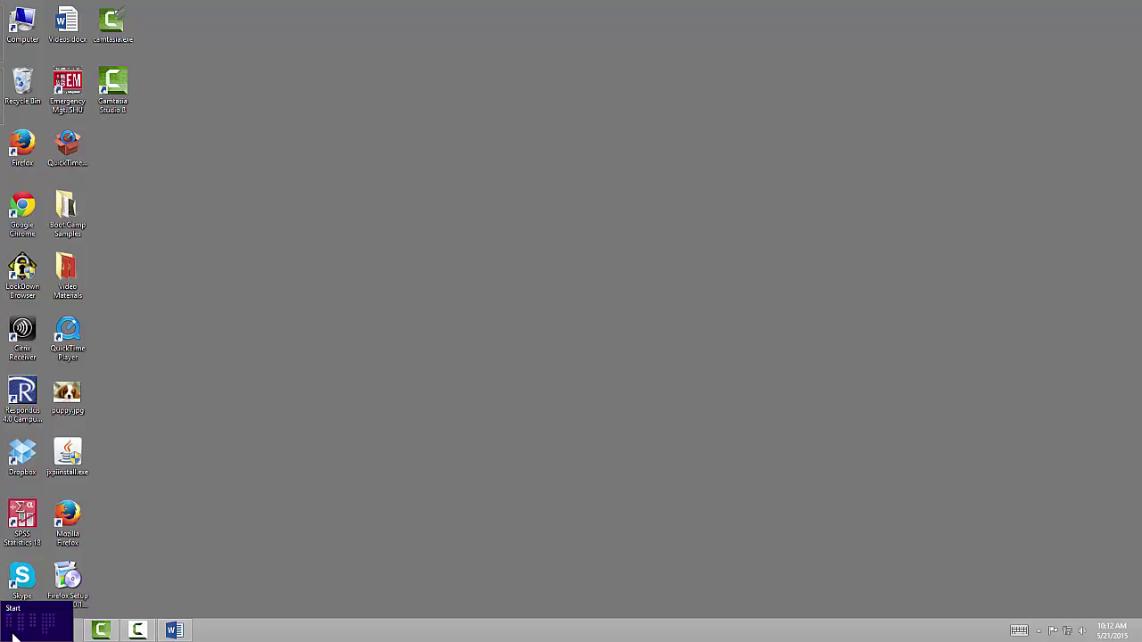
left_click(14, 634)
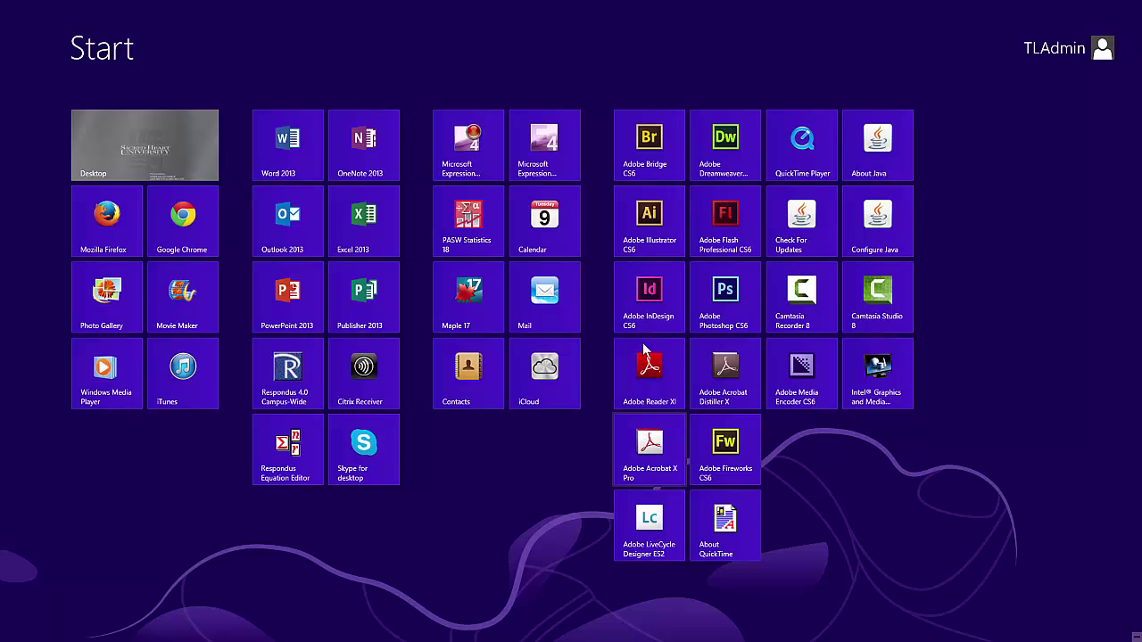
left_click(207, 116)
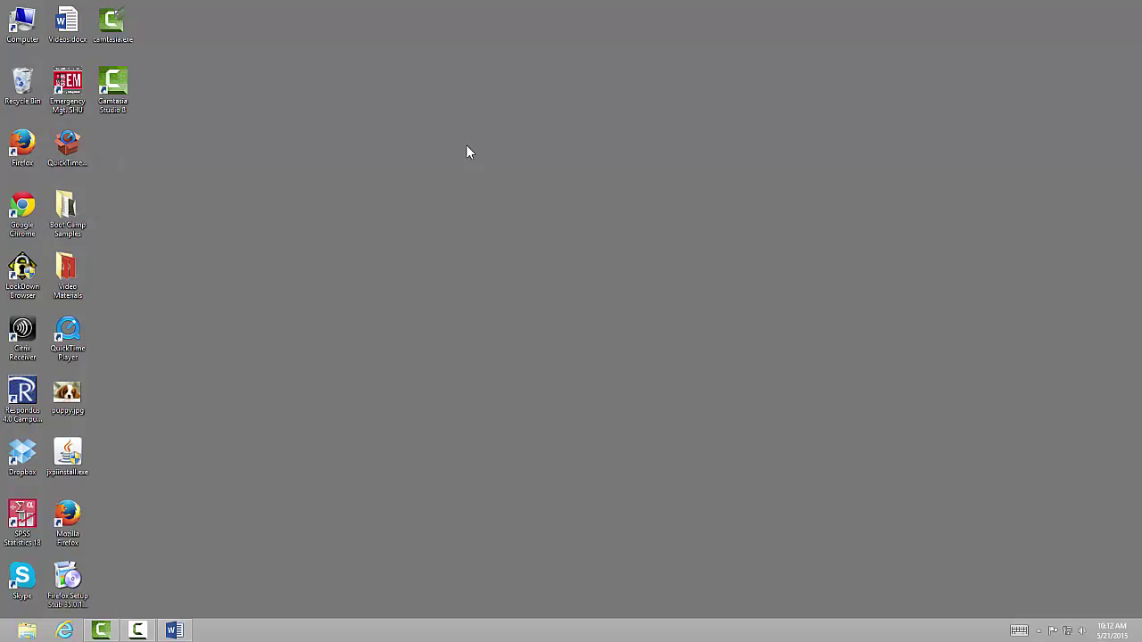